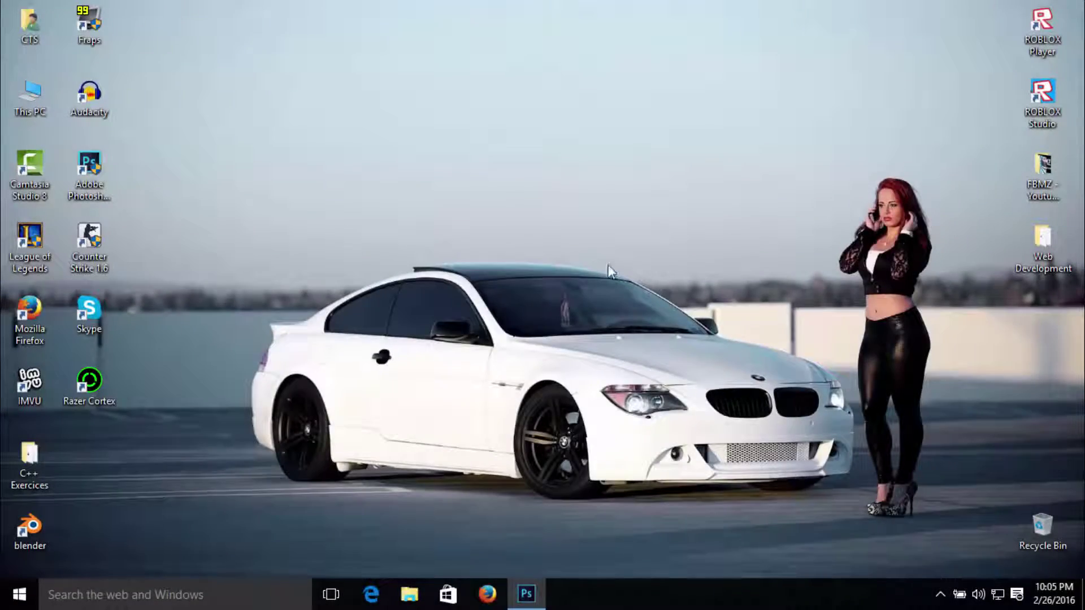
Restore the Photoshop window with the bearded man's portrait from the taskbar.
click(526, 594)
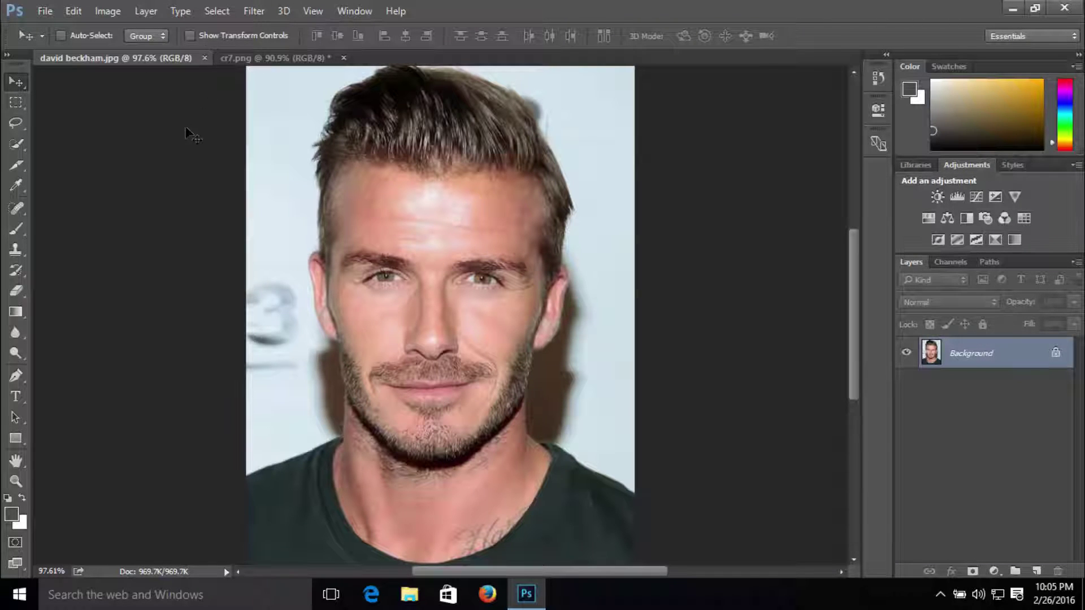
click(229, 56)
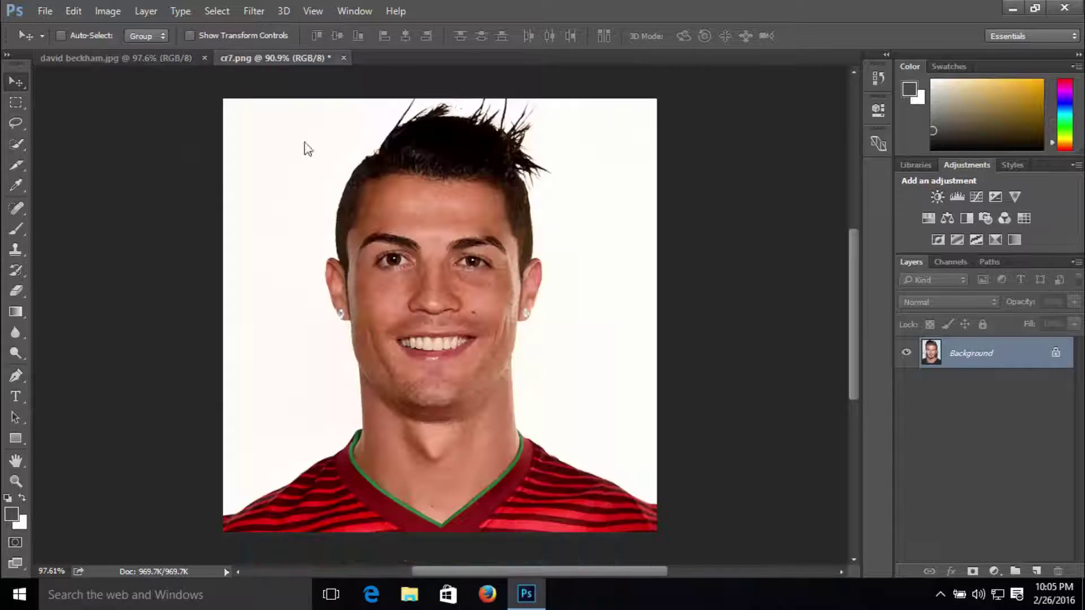
click(125, 59)
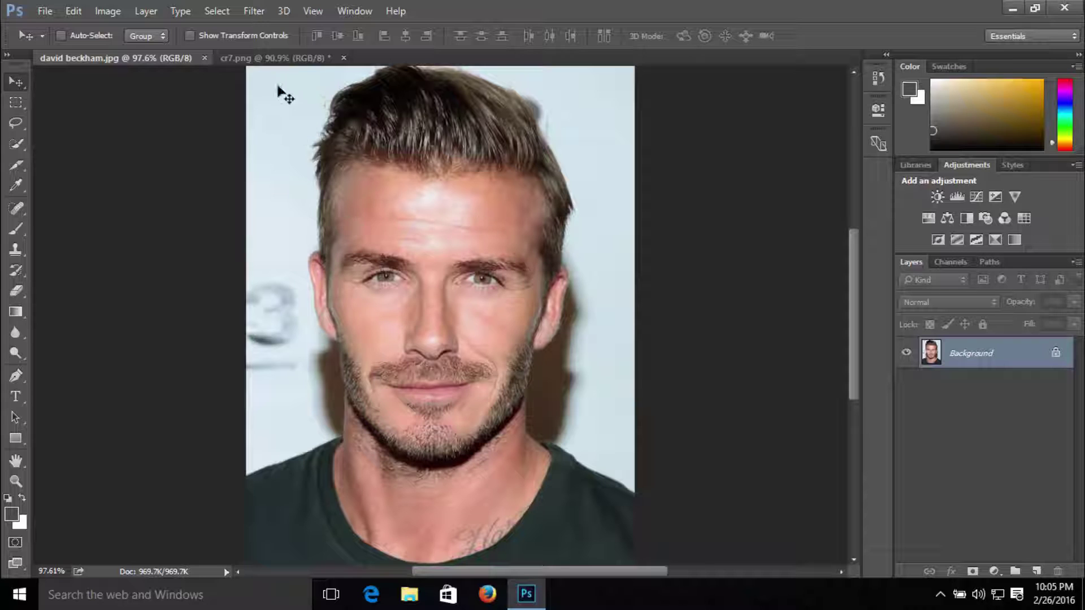
click(274, 59)
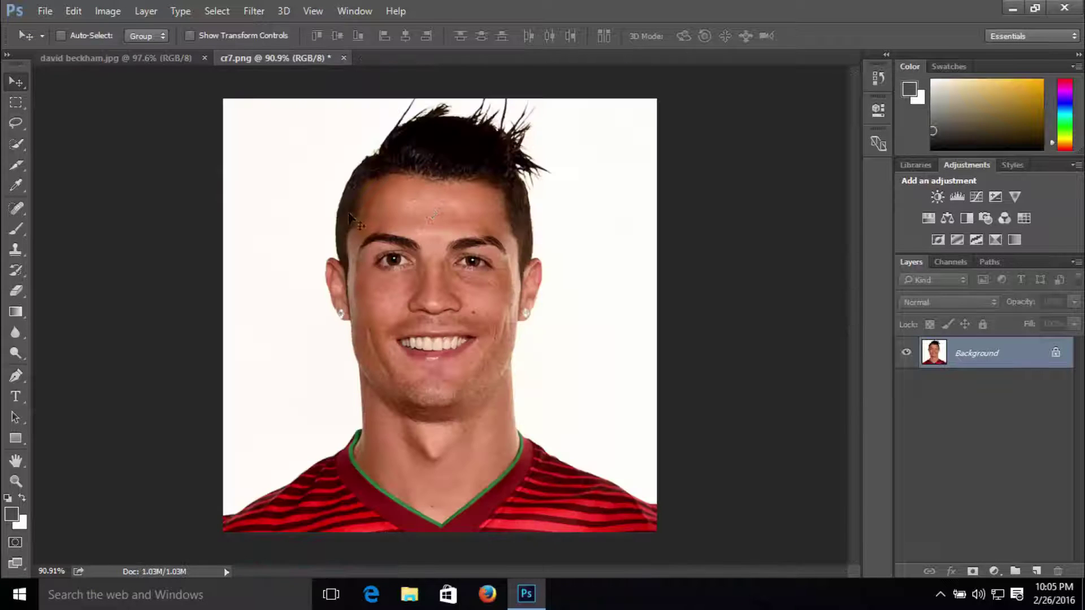
click(129, 59)
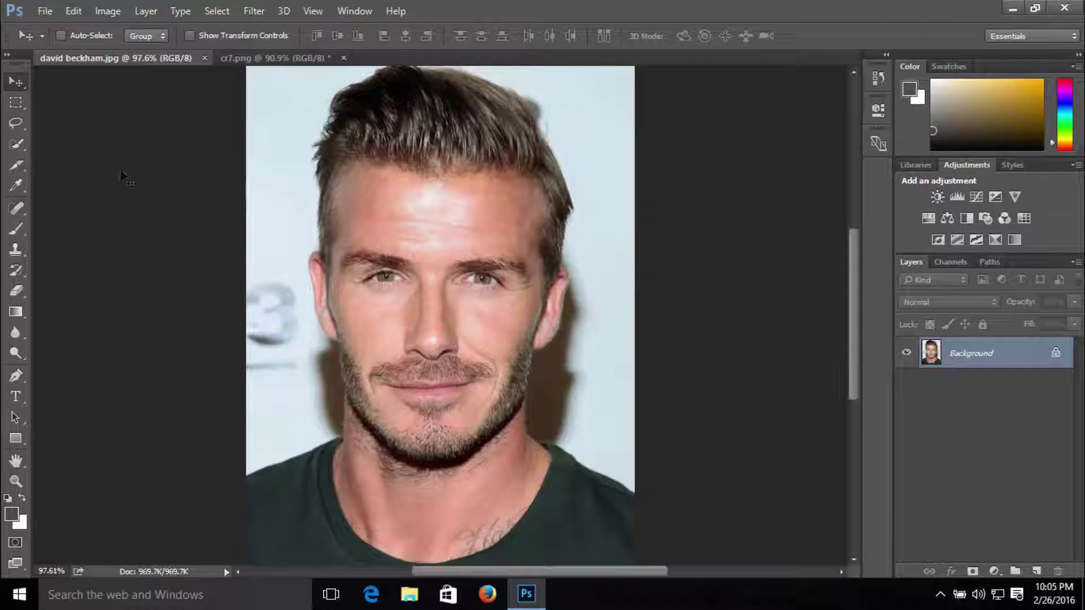
Lasso the bearded man's face from brows to chin, then switch to the cr7.png photo.
click(15, 123)
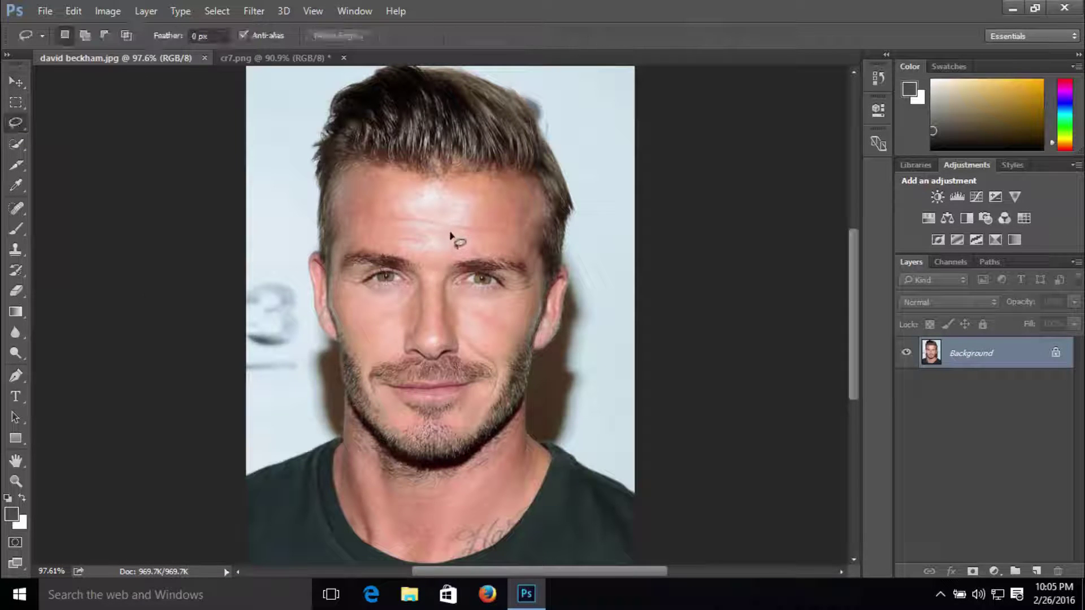
mouse_move(446, 236)
mouse_down()
mouse_move(358, 234)
mouse_move(340, 259)
mouse_move(338, 317)
mouse_move(372, 402)
mouse_move(401, 423)
mouse_move(467, 426)
mouse_up()
mouse_move(522, 322)
mouse_down()
mouse_move(534, 270)
mouse_move(520, 251)
mouse_move(452, 238)
mouse_up()
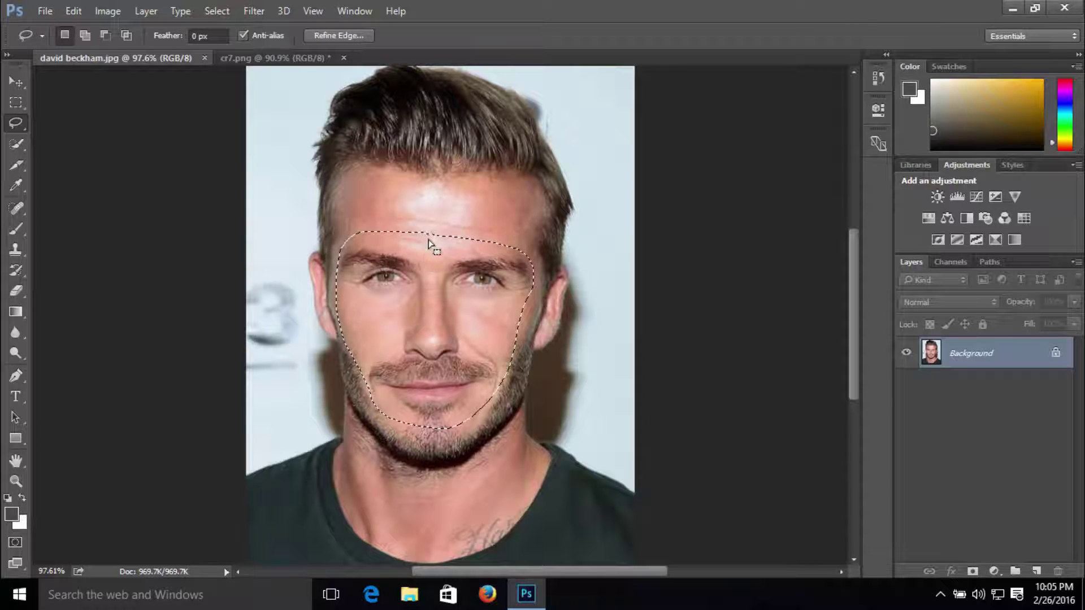
click(272, 59)
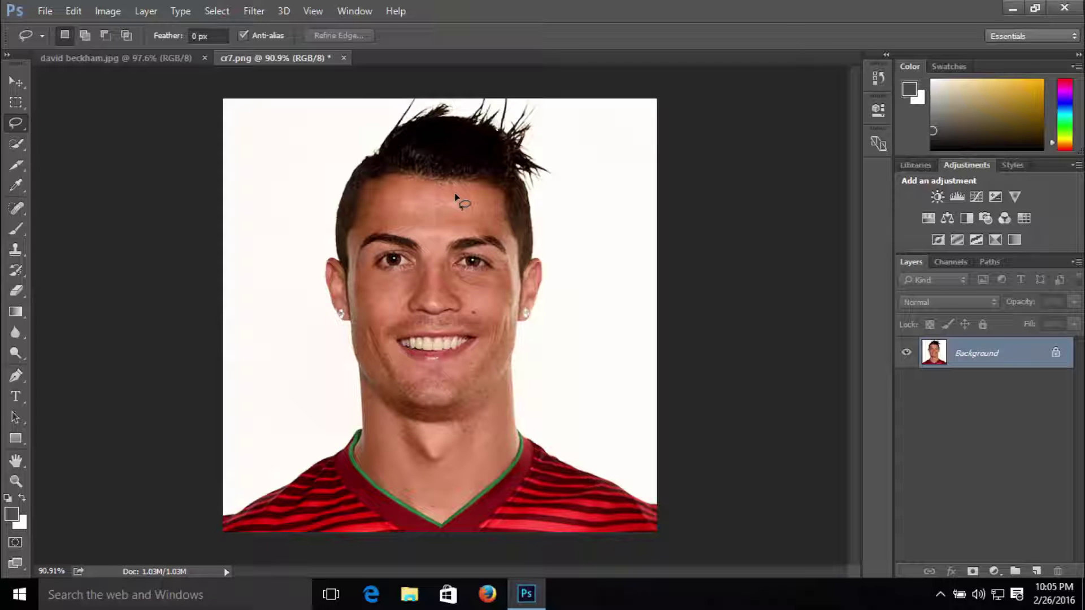
Paste the copied face as Layer 1 on cr7.png, deselect, and zoom in.
key(ctrl+v)
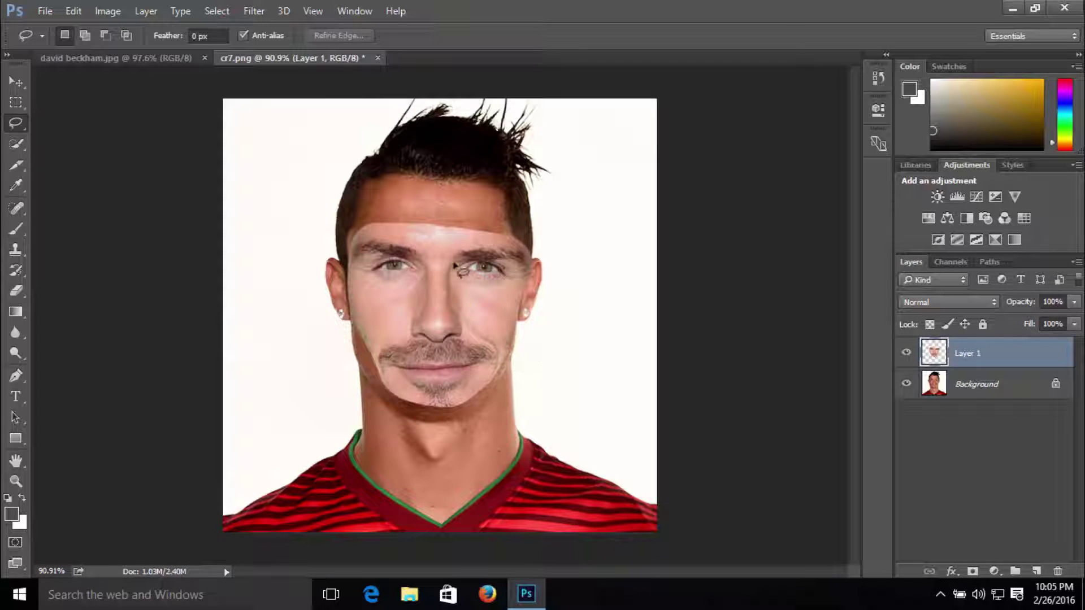
drag(473, 349, 475, 323)
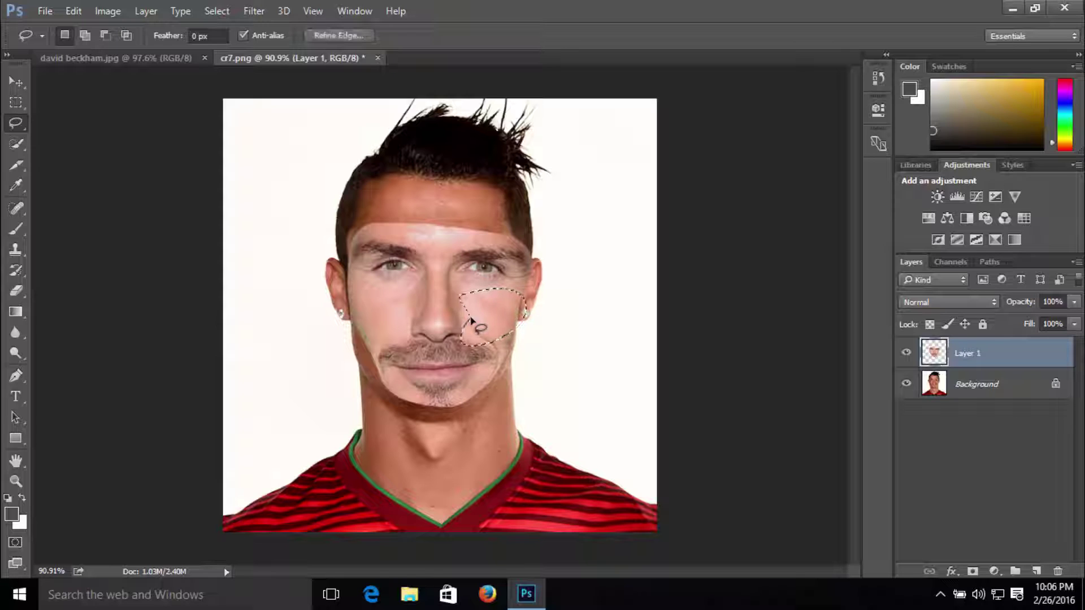
key(ctrl+d)
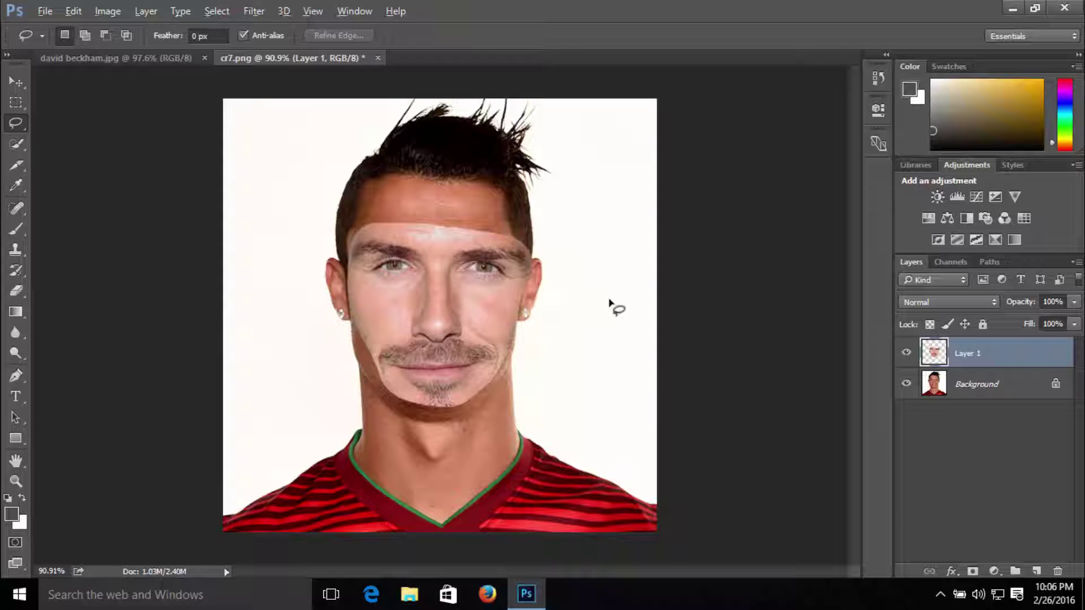
key(alt)
key(alt)
scroll(611, 306, up, 3)
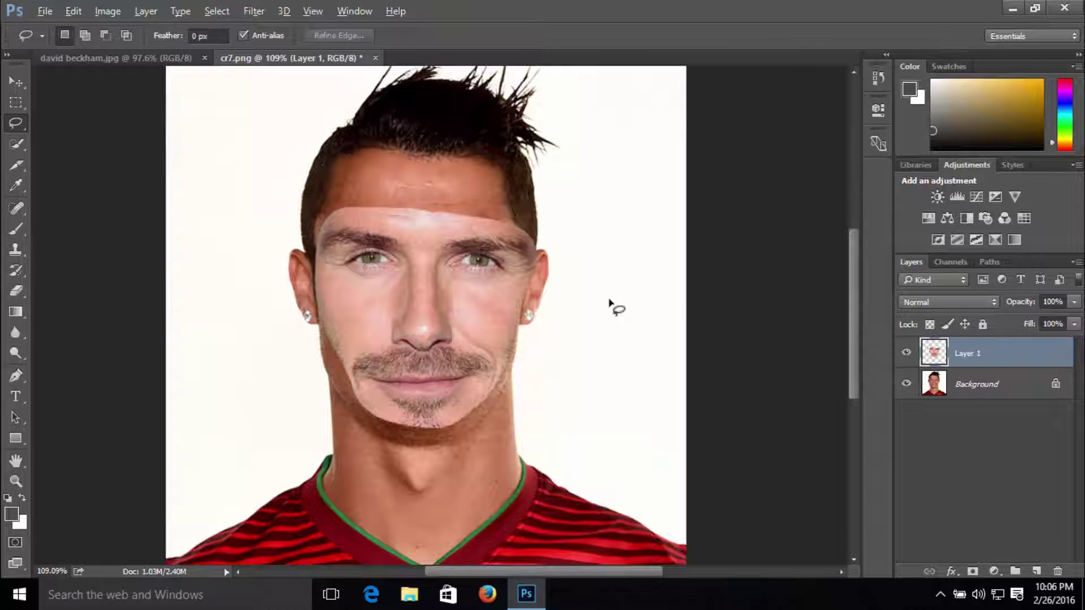
key(alt)
Set the pasted face layer's opacity to 50%.
click(1074, 302)
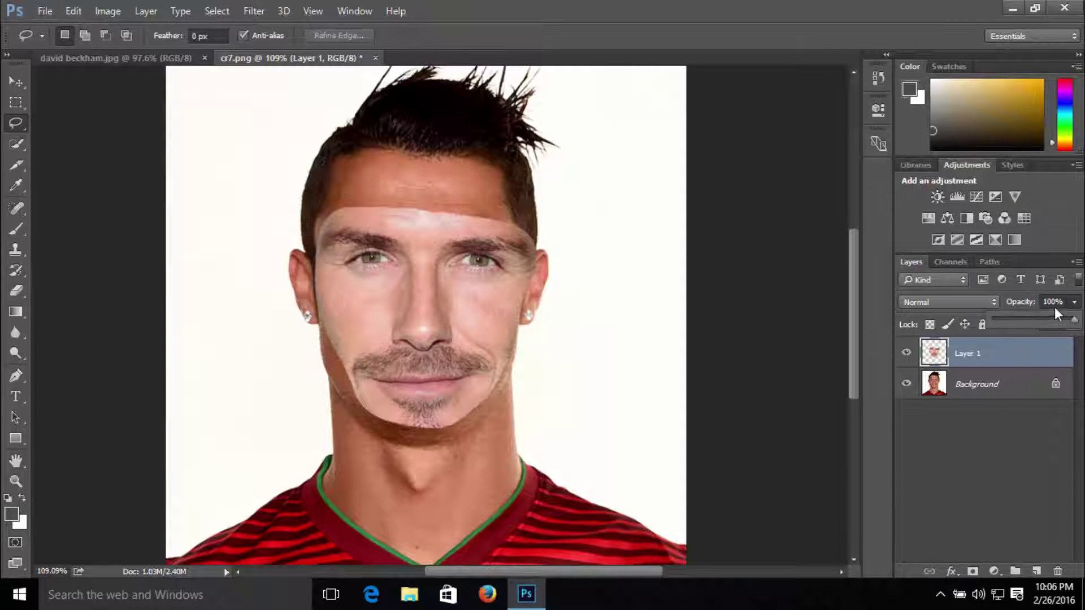
click(1050, 302)
text(50)
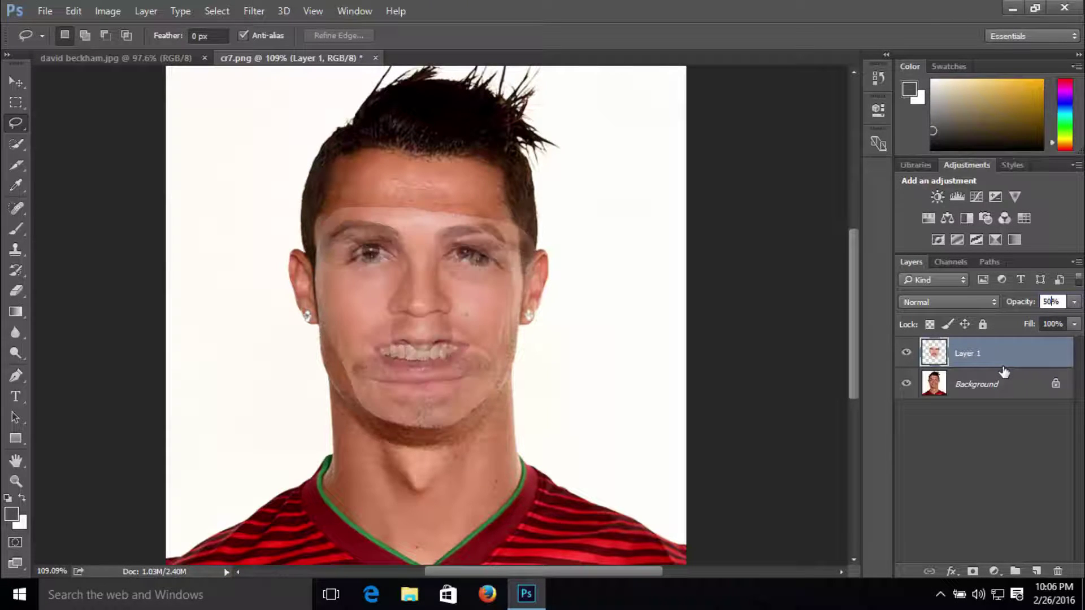
Rename the face layer after the bearded man and discard an accidental selection.
double_click(967, 354)
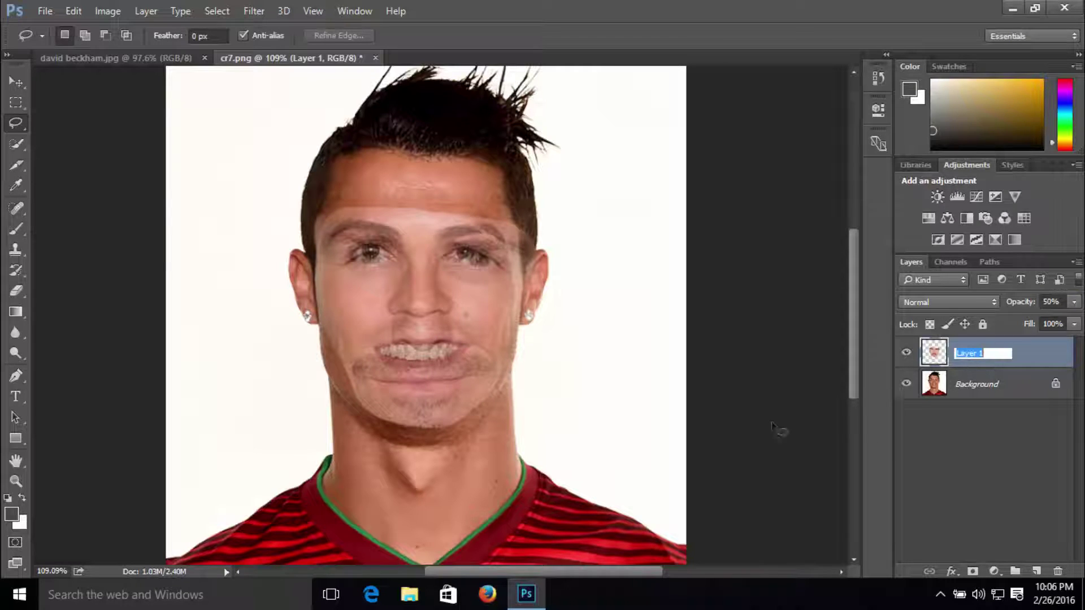
key(BackSpace)
text(daivid's face)
key(Return)
mouse_move(454, 302)
mouse_down()
mouse_move(516, 388)
mouse_move(502, 372)
mouse_up()
click(565, 398)
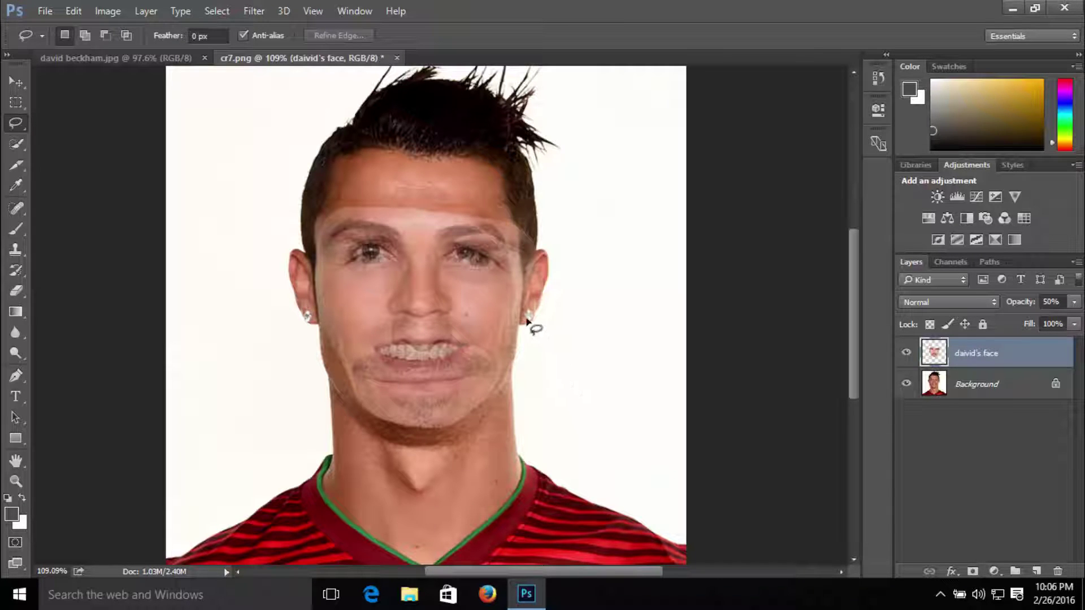
Free Transform the face layer and drag it over the portrait's own face.
key(ctrl+t)
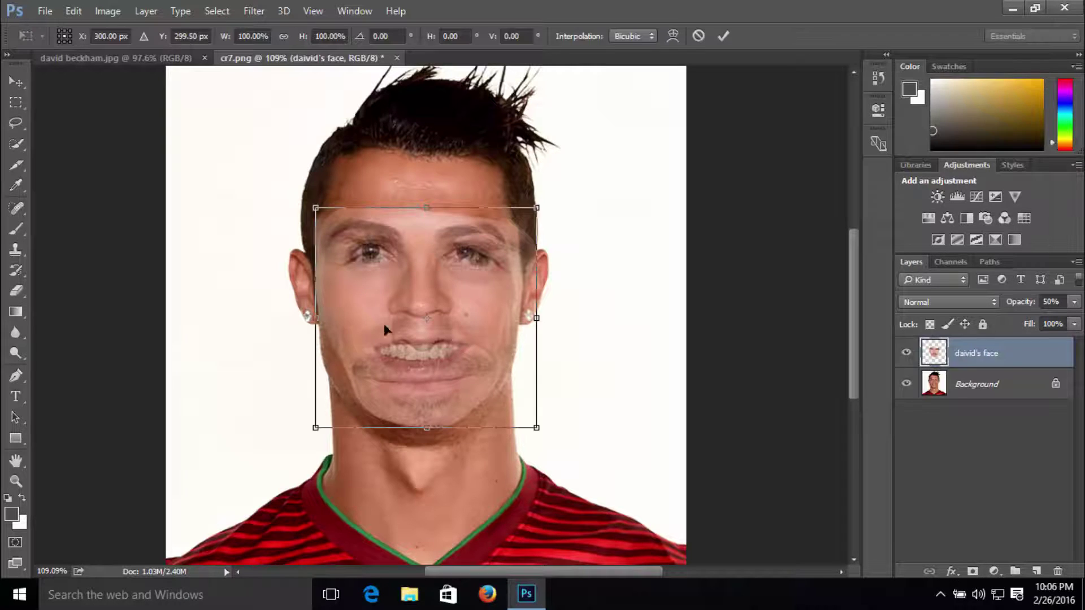
drag(467, 344, 328, 229)
scroll(578, 347, up, 2)
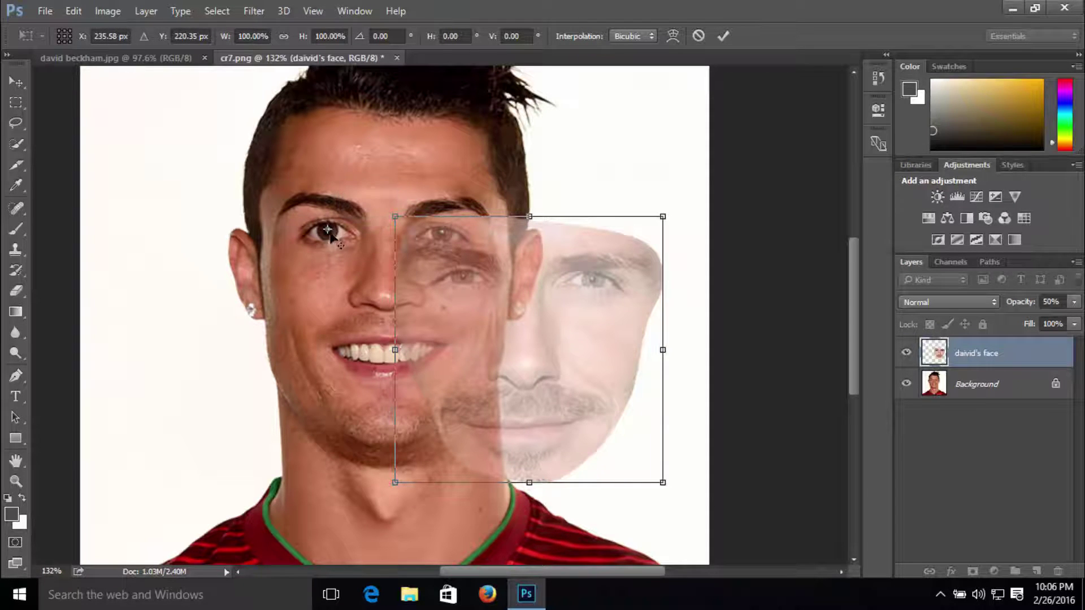
drag(502, 316, 382, 280)
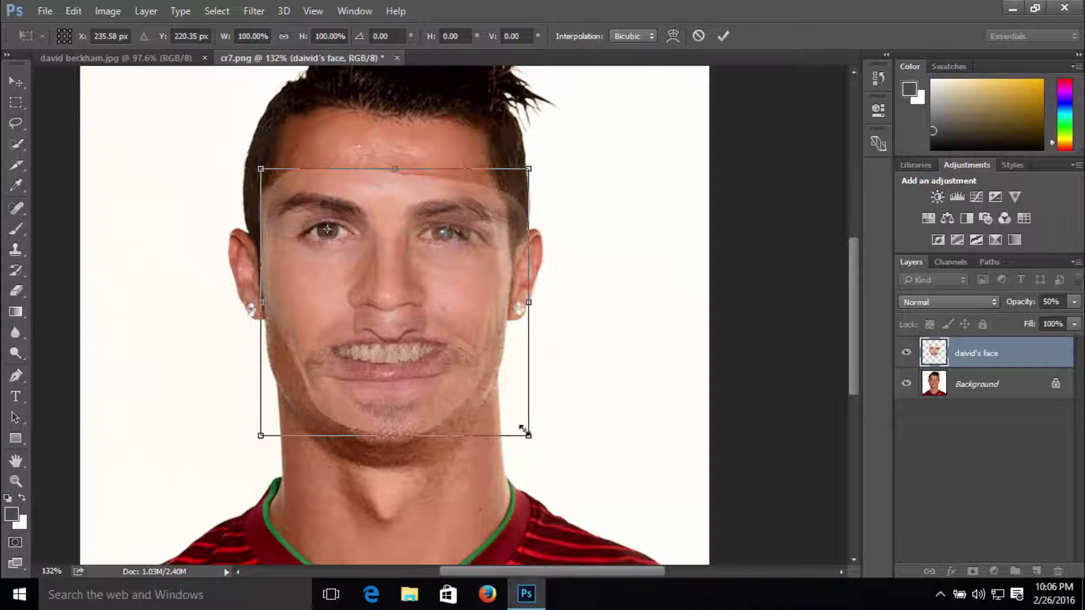
Shrink the face to about 85%, fine-tune position and height, and apply.
drag(522, 429, 489, 395)
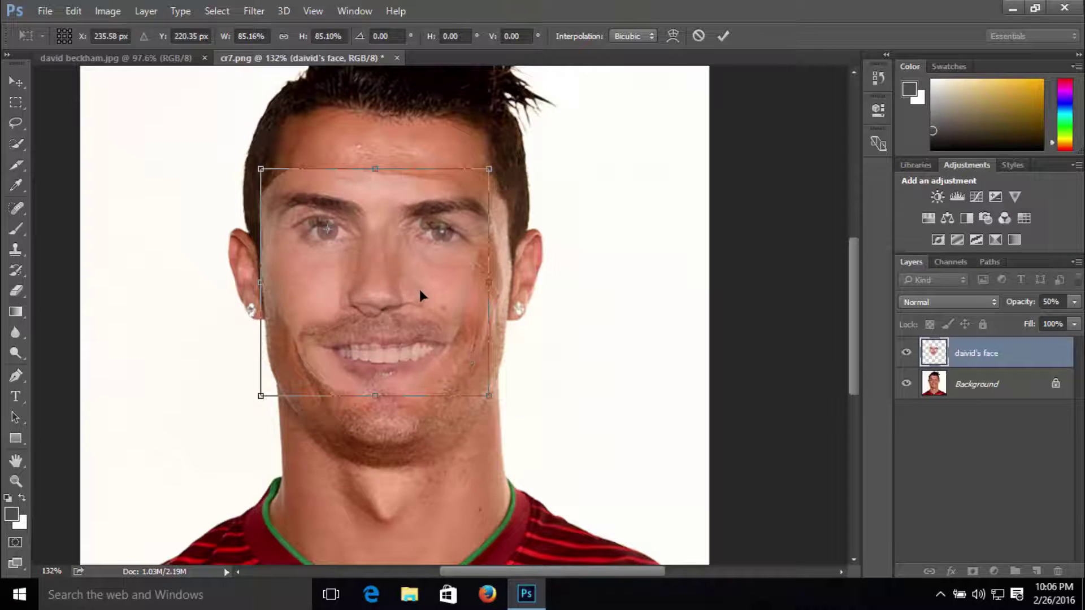
drag(420, 290, 430, 298)
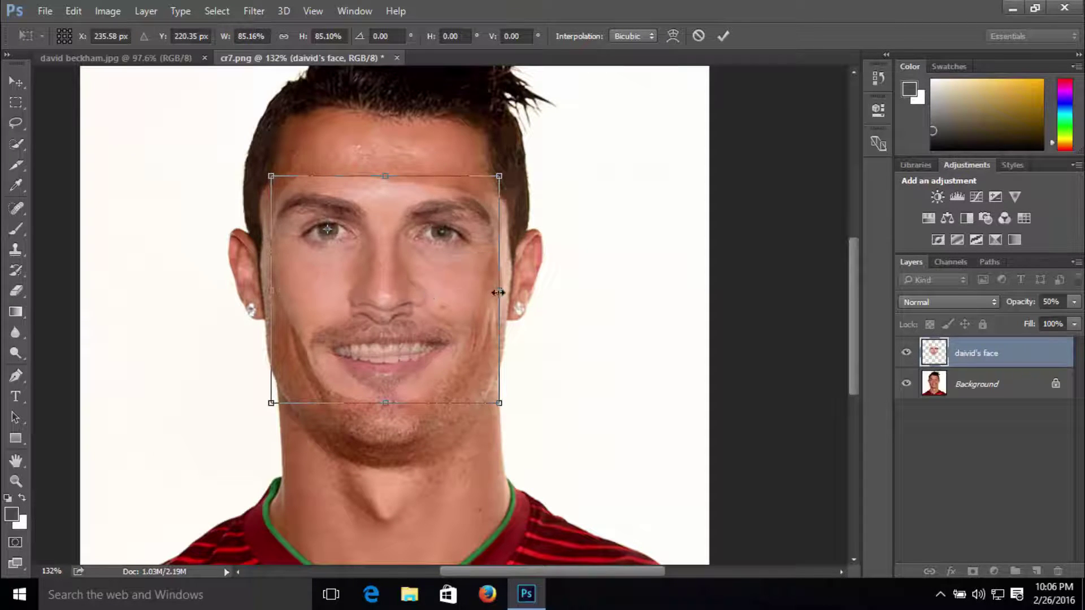
mouse_move(498, 292)
mouse_down()
mouse_move(508, 292)
mouse_move(496, 292)
mouse_up()
drag(385, 401, 393, 386)
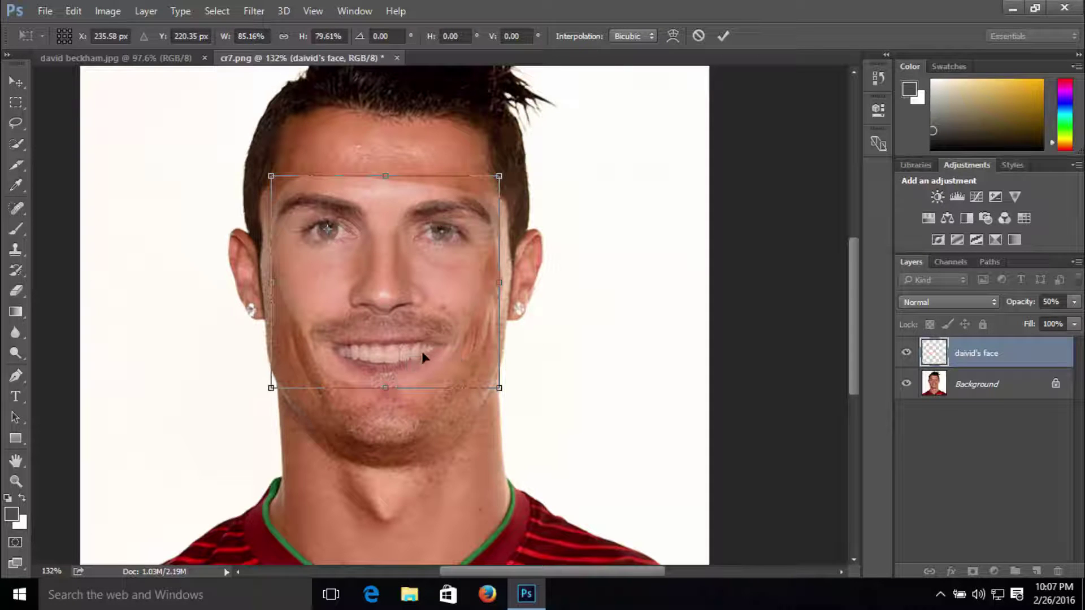
drag(425, 351, 424, 355)
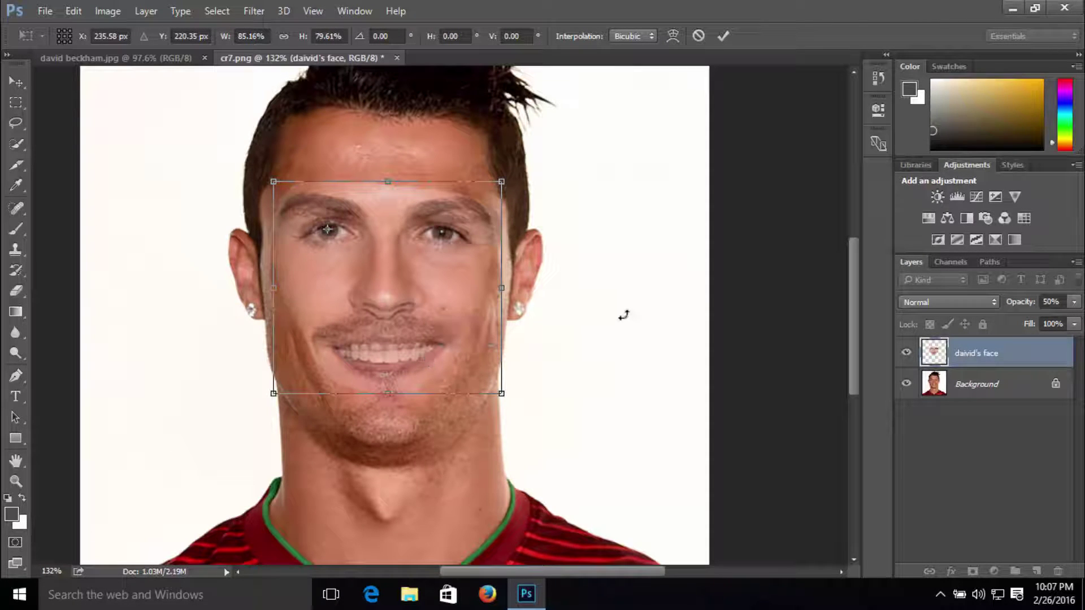
key(Return)
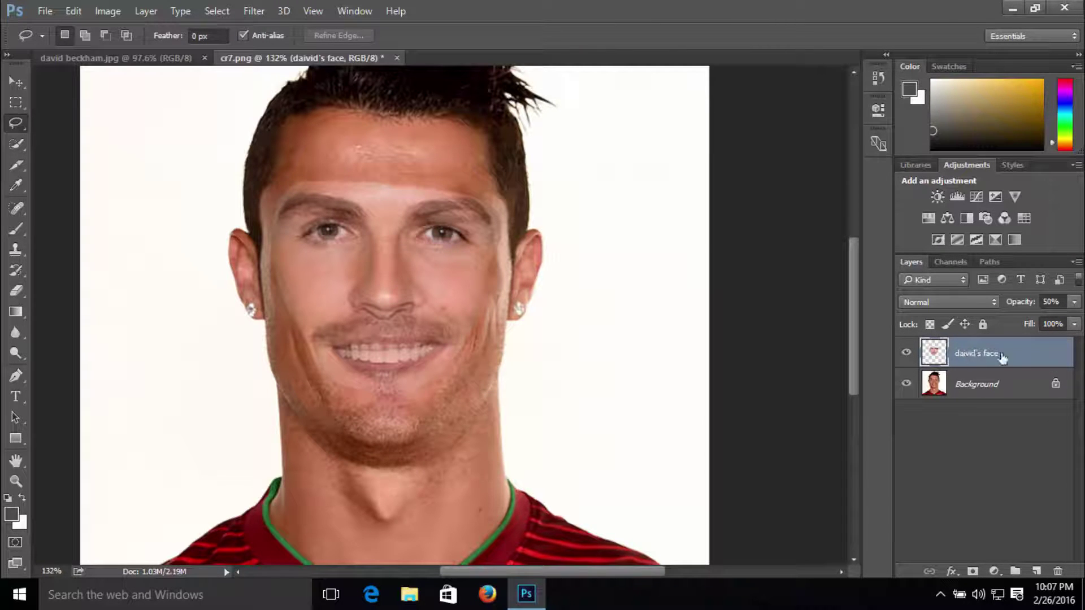
Raise the face layer's opacity back to 100%, then select the Background layer.
click(1074, 301)
drag(1039, 319, 1077, 319)
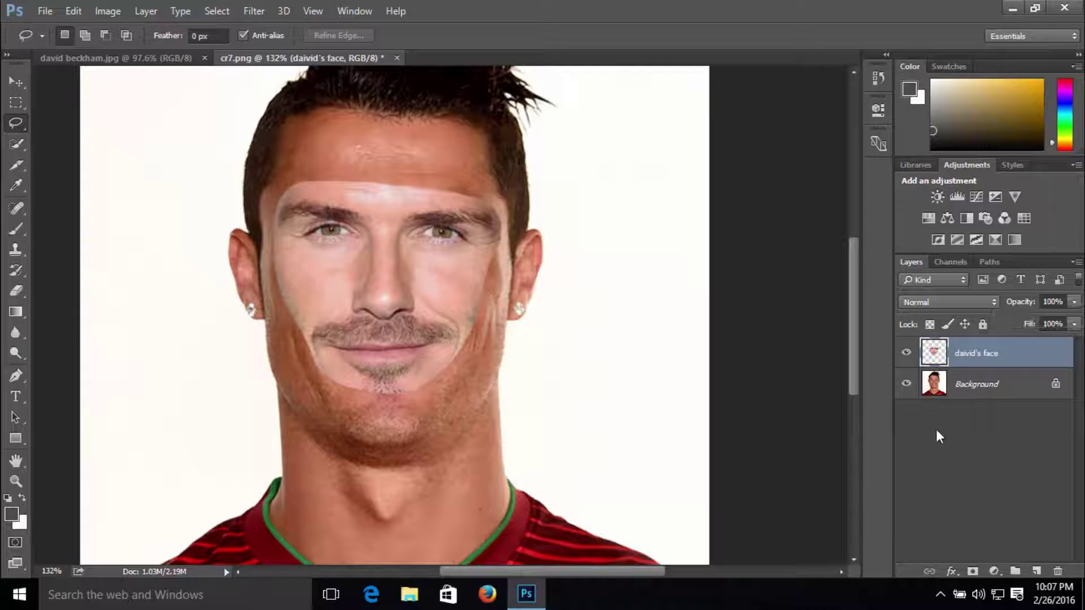
click(951, 390)
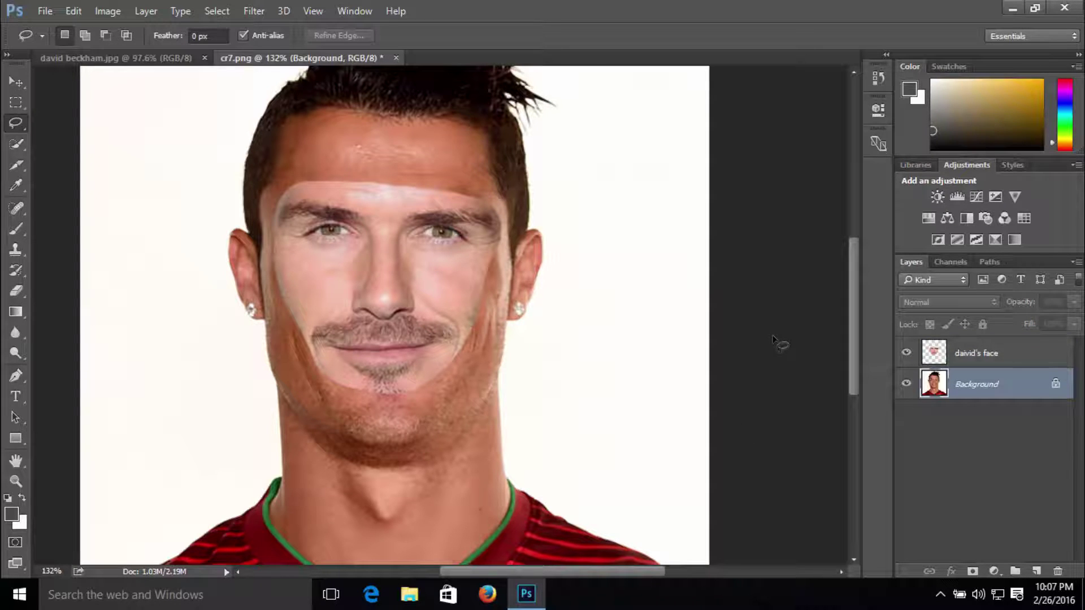
Duplicate Background with Ctrl+J, hide the original, and reselect the face layer.
key(ctrl+j)
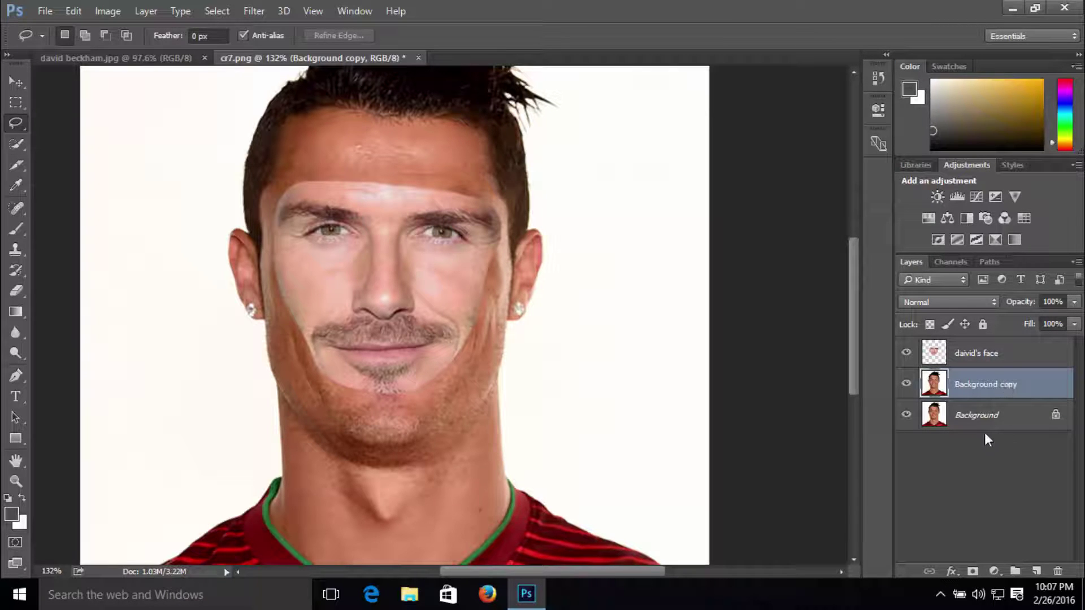
click(906, 417)
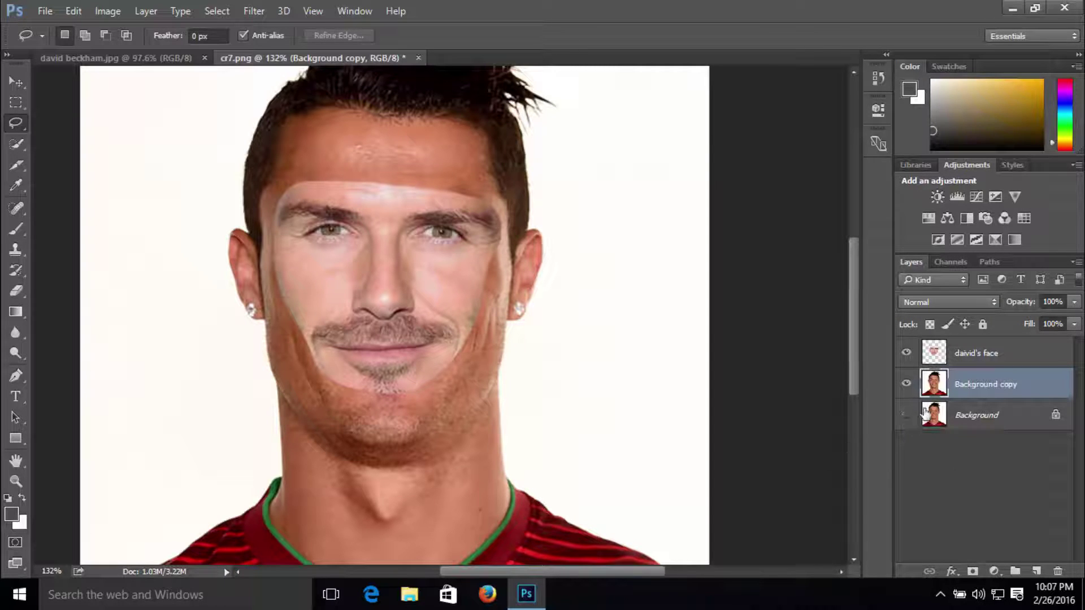
click(964, 358)
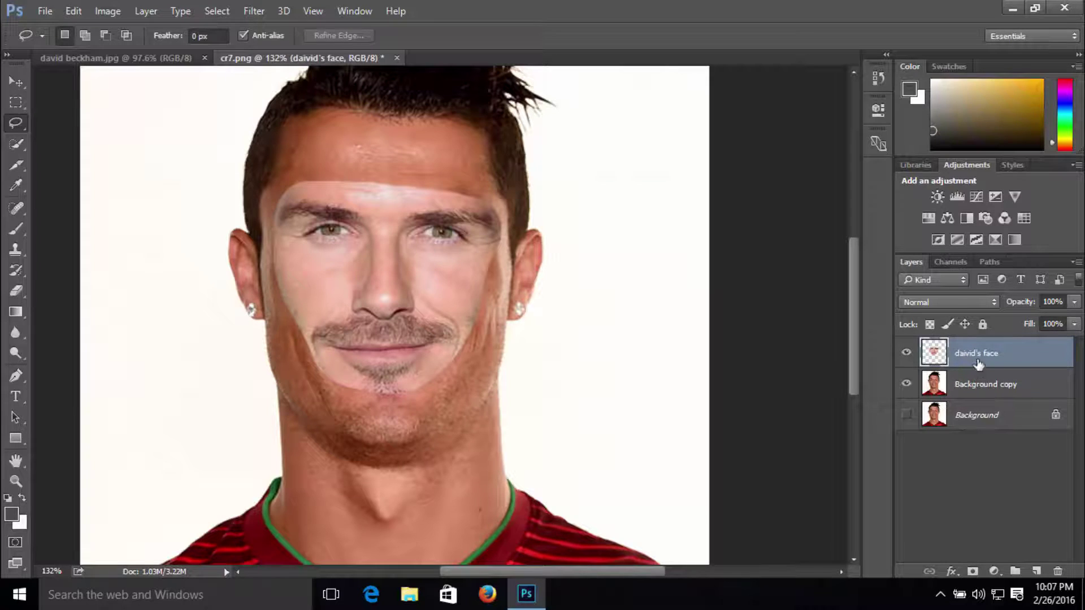
Load the face layer's outline as a selection and contract it by 5 pixels.
ctrl+click(935, 353)
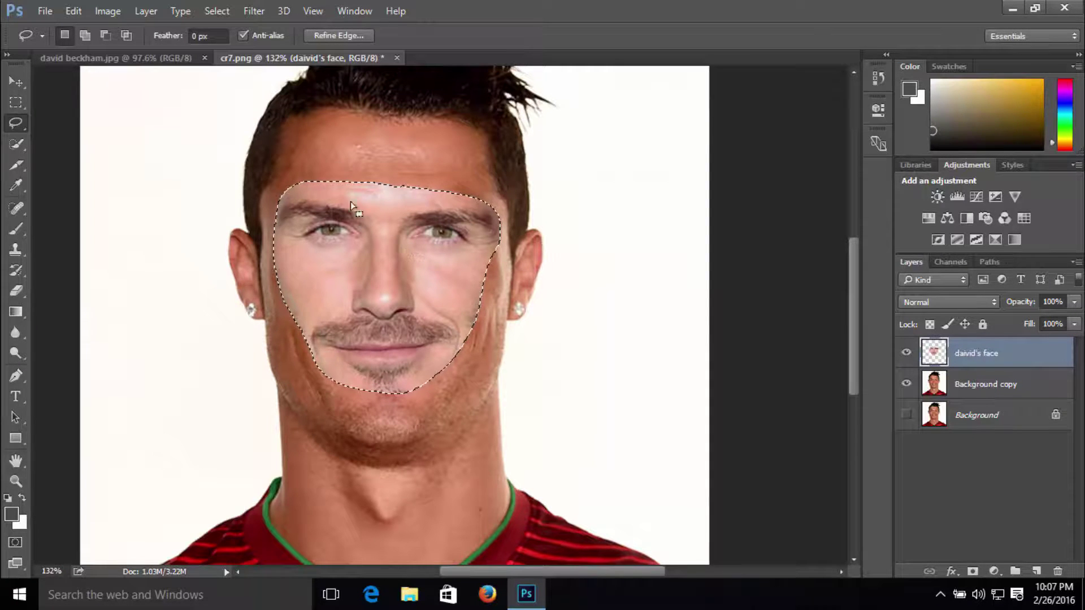
click(218, 11)
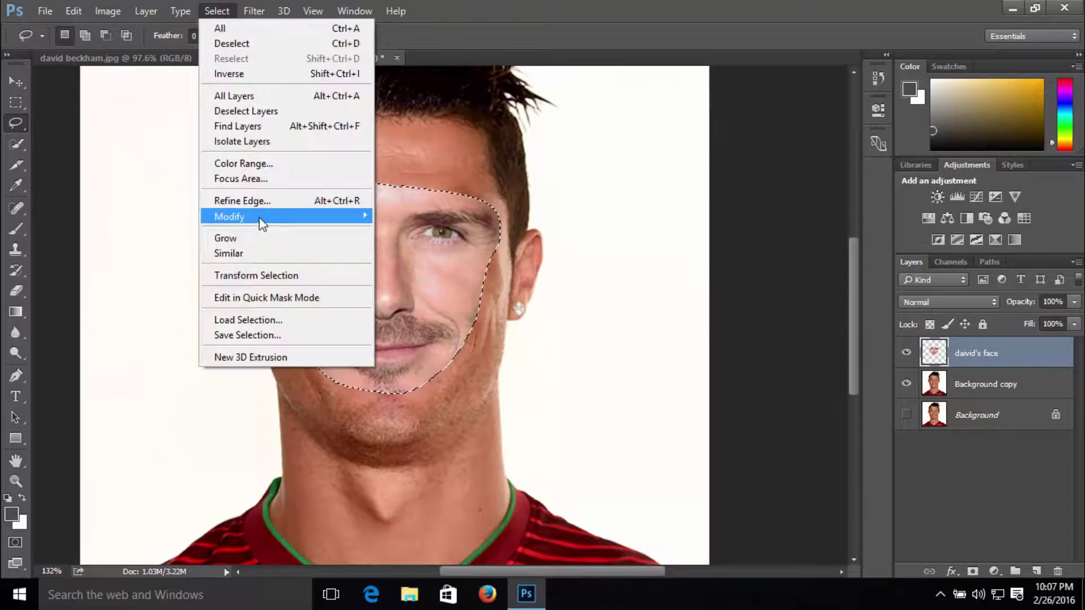
mouse_move(346, 215)
click(400, 262)
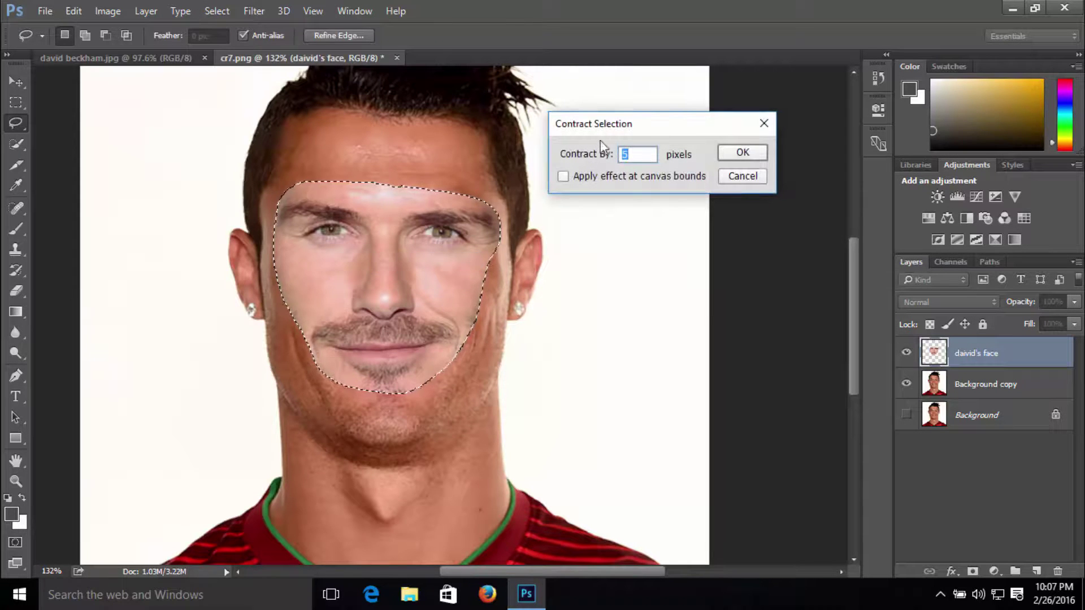
click(740, 151)
scroll(436, 189, up, 3)
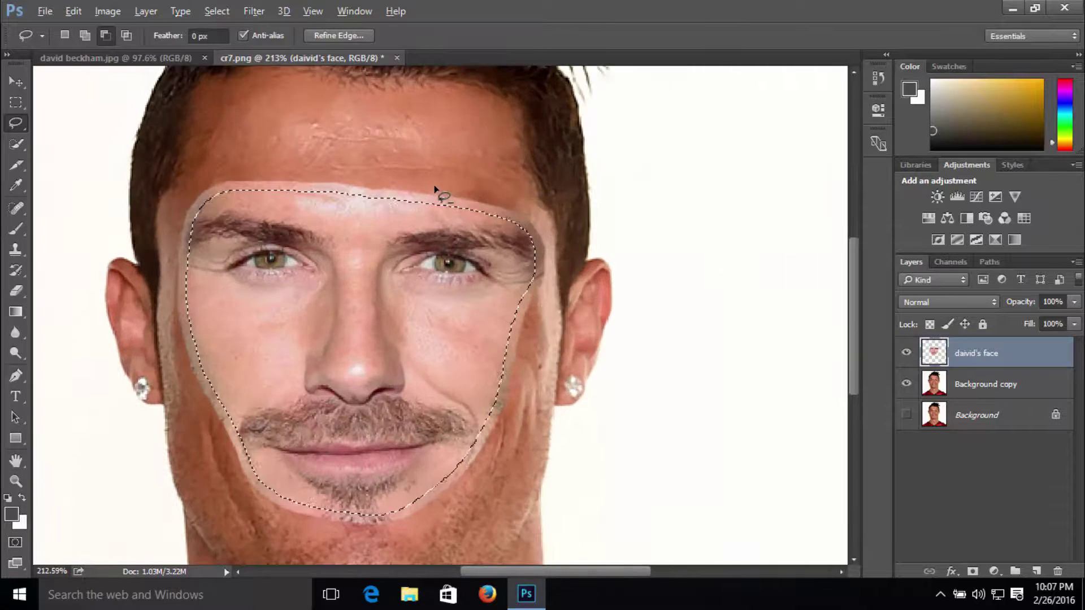
scroll(435, 189, down, 1)
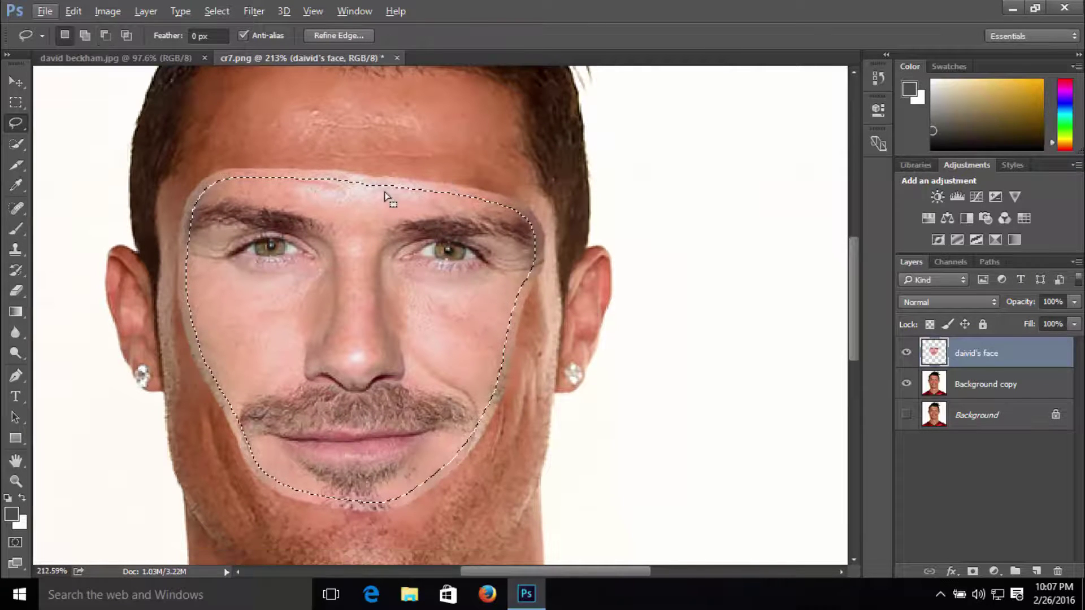
scroll(480, 279, down, 2)
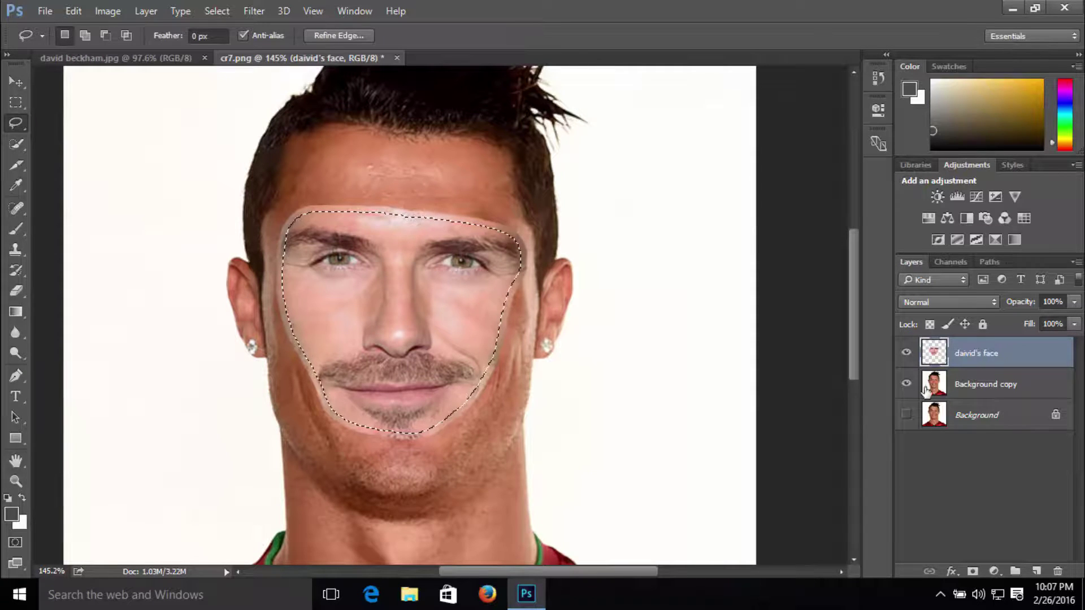
Delete the selected face area from Background copy, with the face layer hidden, then show it again.
click(906, 353)
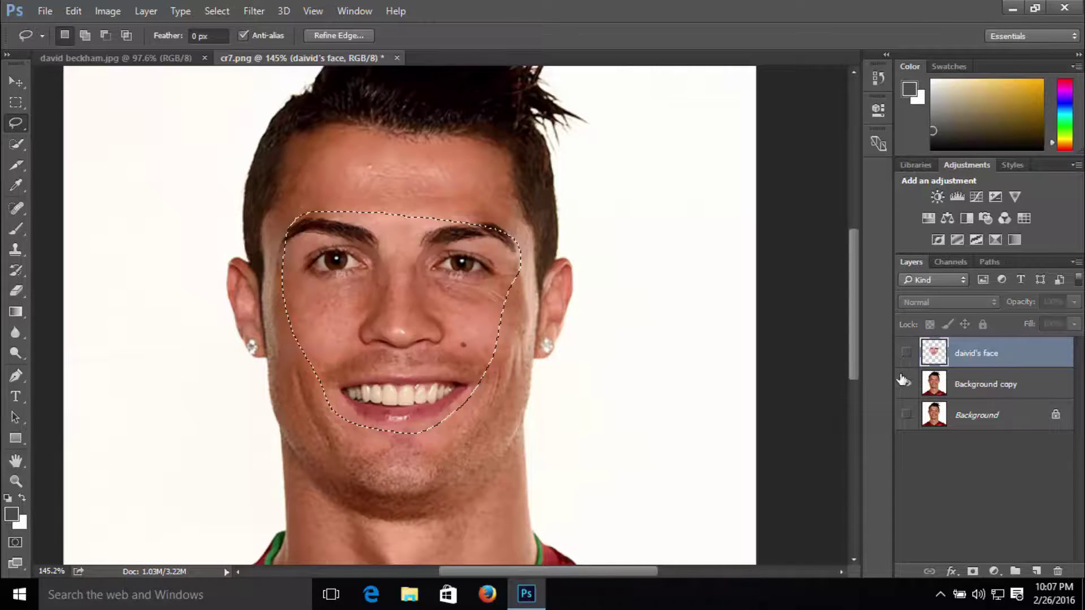
click(983, 388)
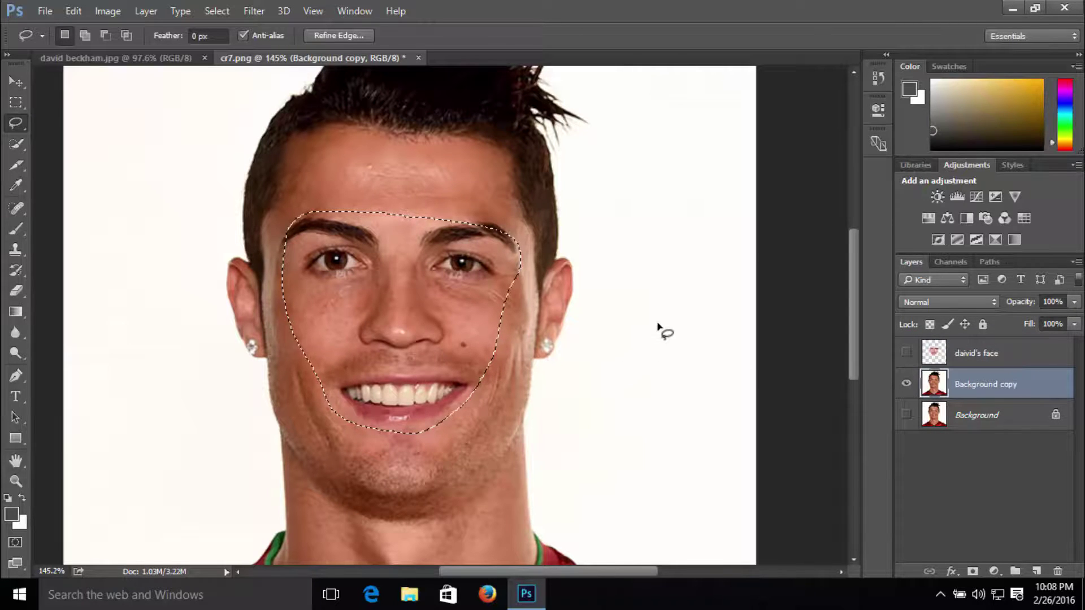
key(Delete)
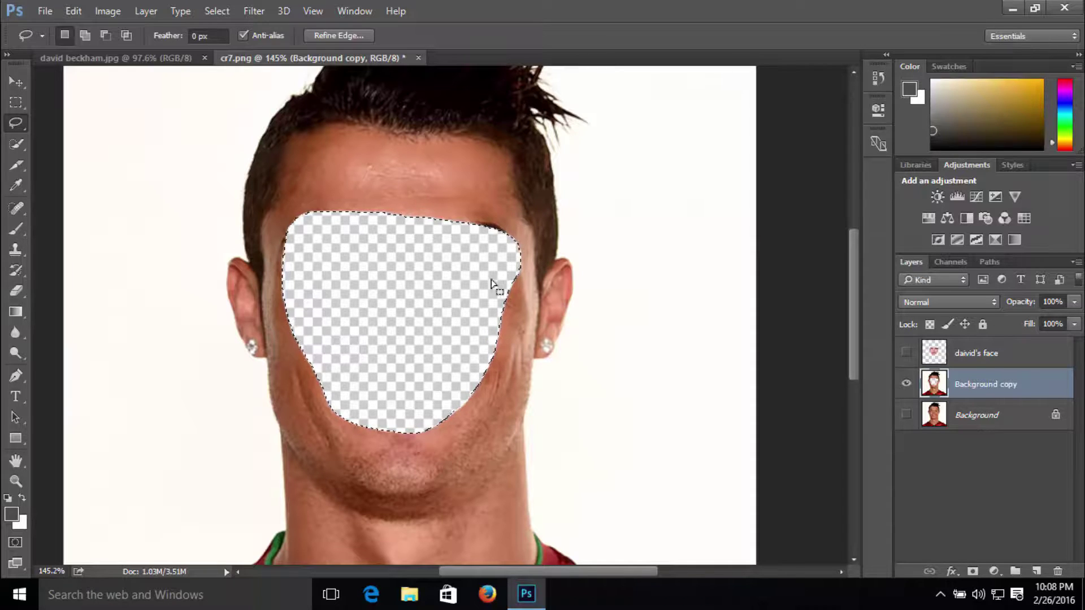
click(935, 356)
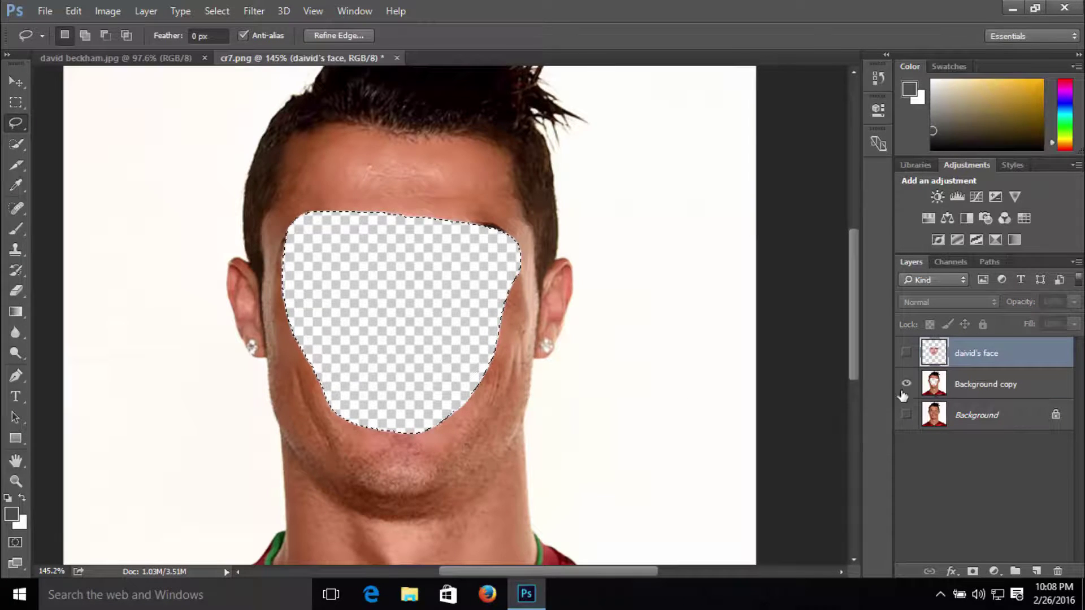
click(906, 353)
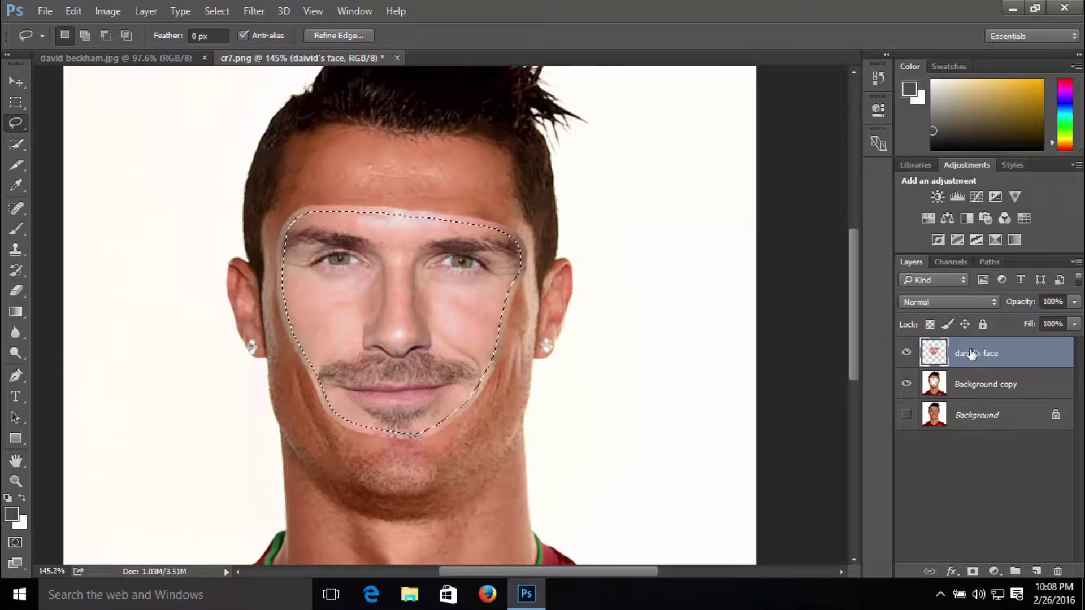
Select the face layer and Background copy together and open Edit > Auto-Blend Layers.
click(970, 385)
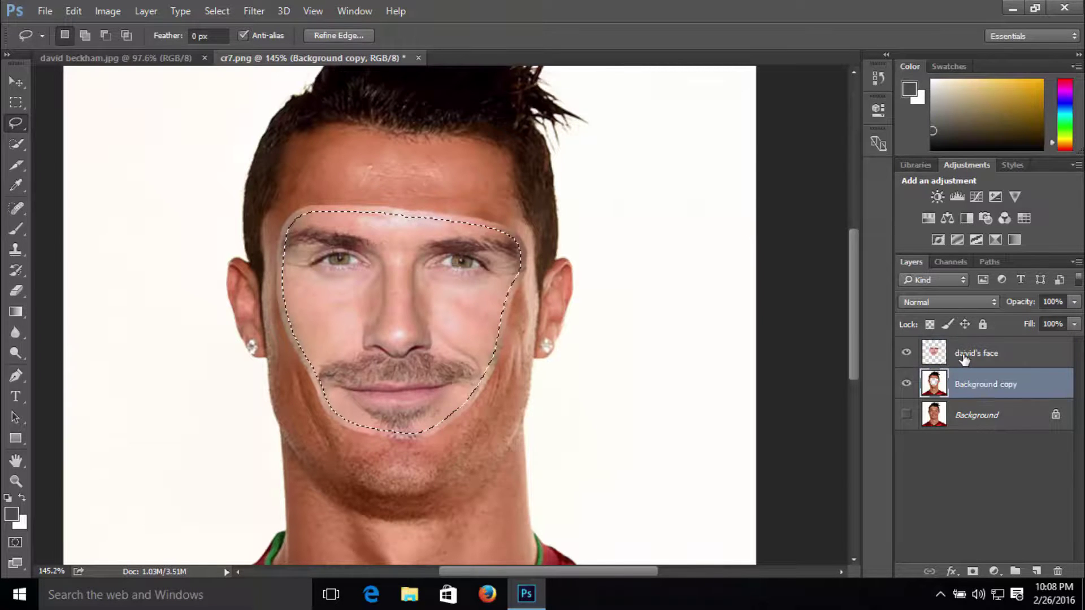
click(962, 361)
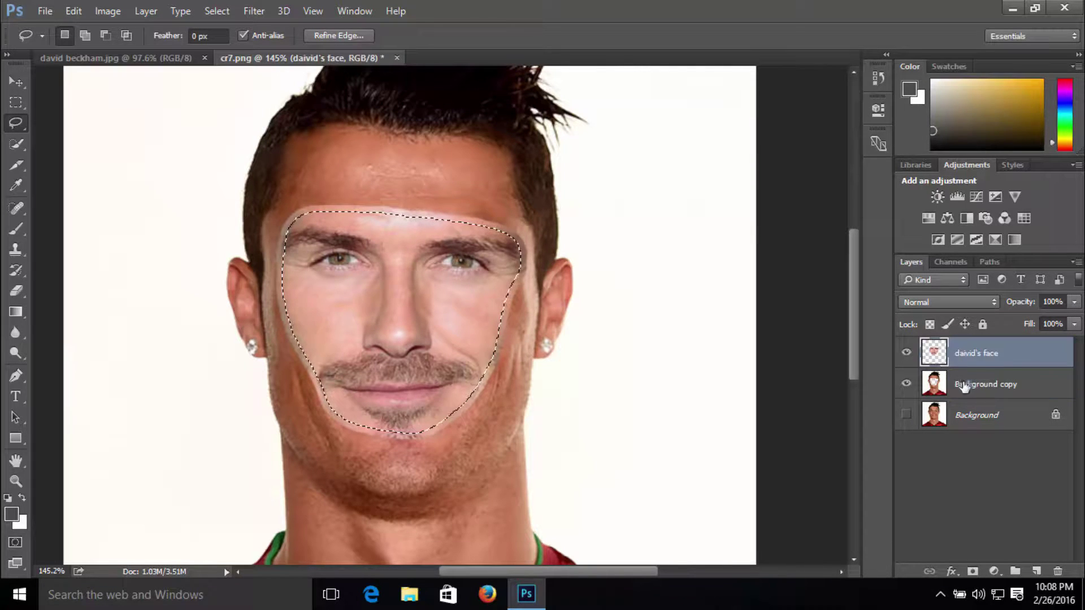
shift+click(964, 385)
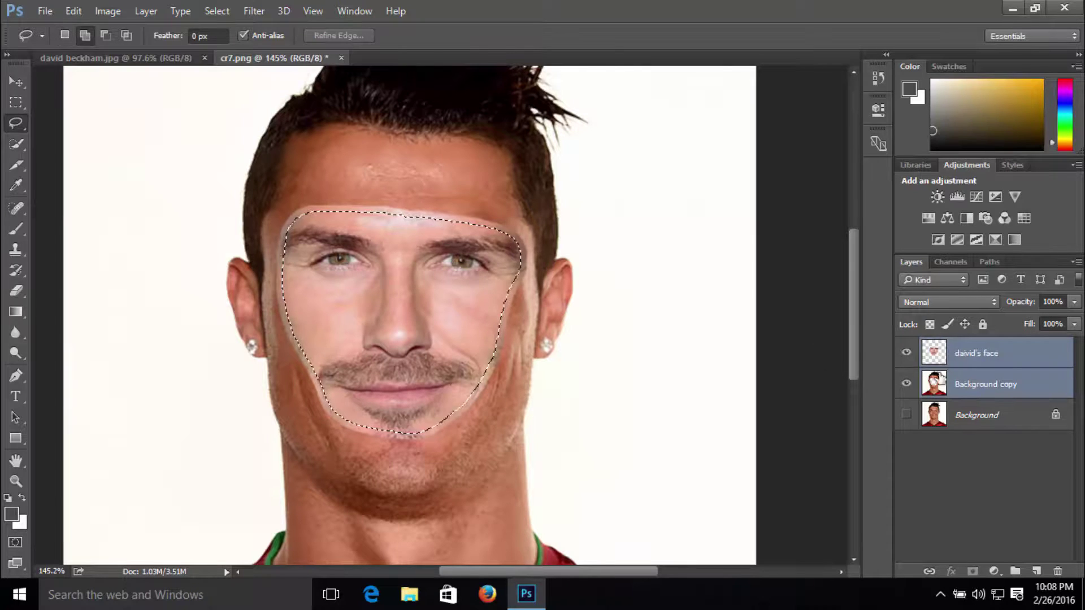
click(69, 12)
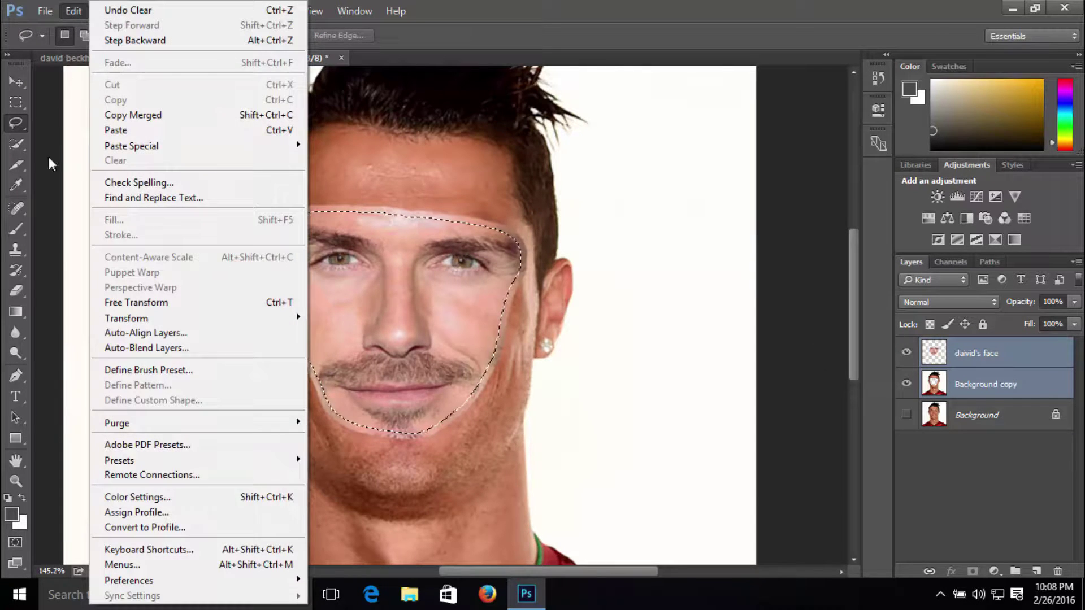
click(148, 346)
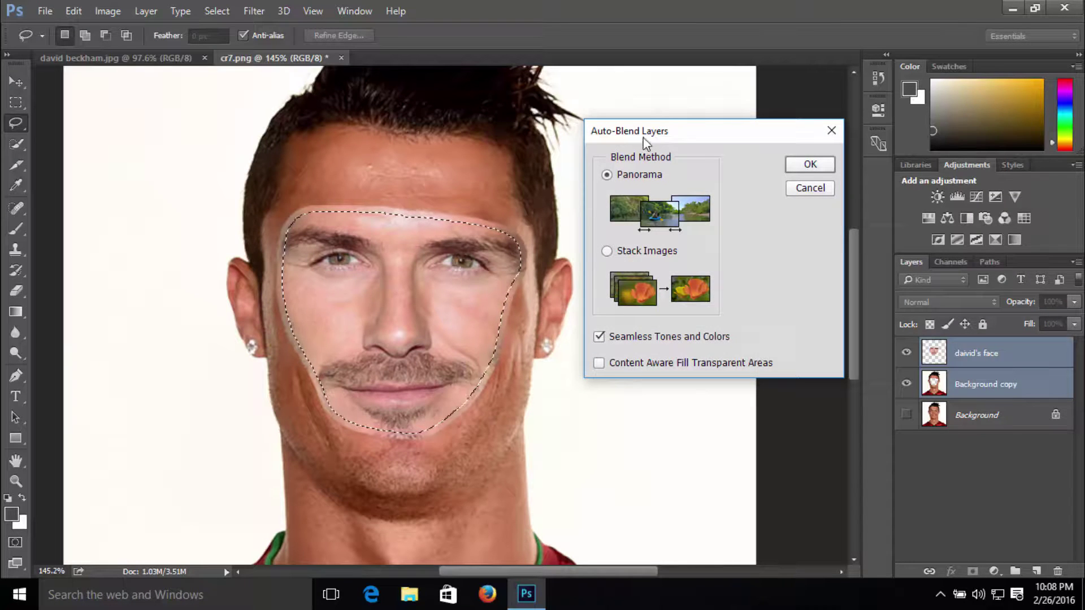
drag(642, 145, 670, 119)
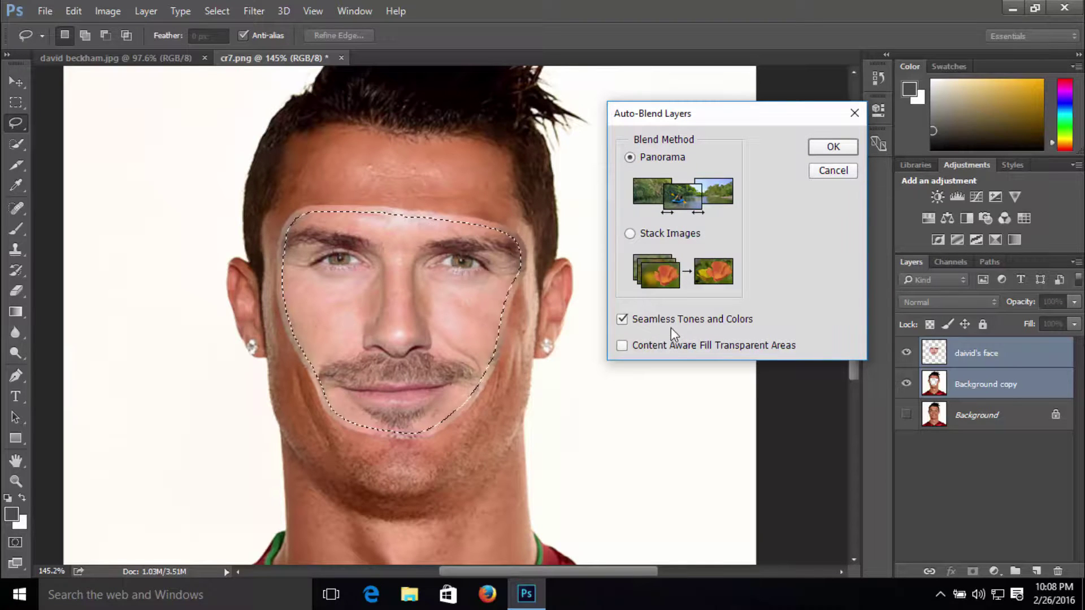
Apply Auto-Blend Layers in Panorama mode with Seamless Tones and Colors, then deselect the face.
click(832, 148)
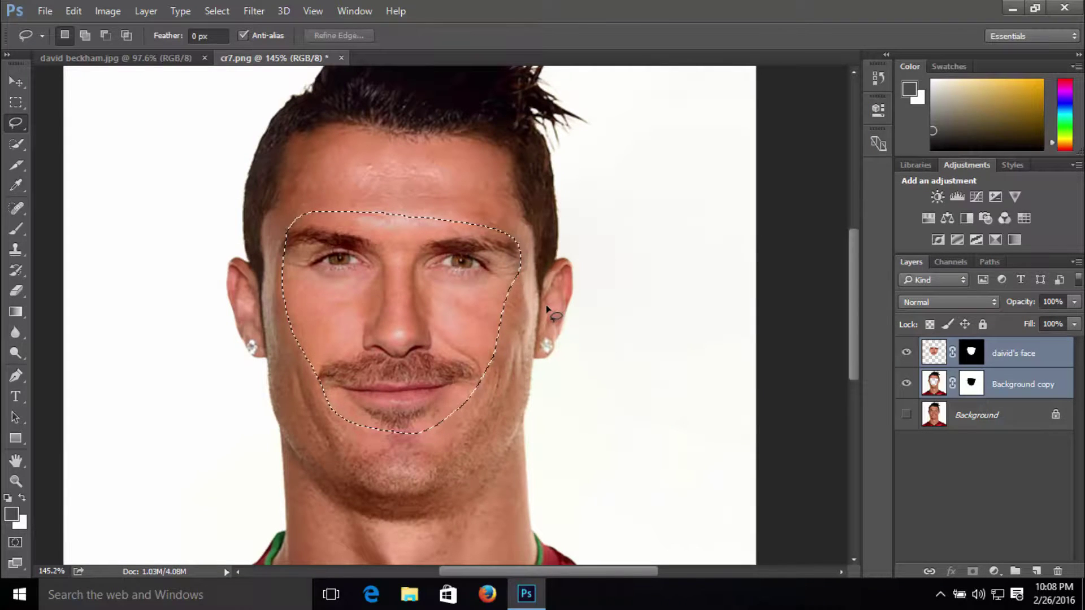
key(ctrl+d)
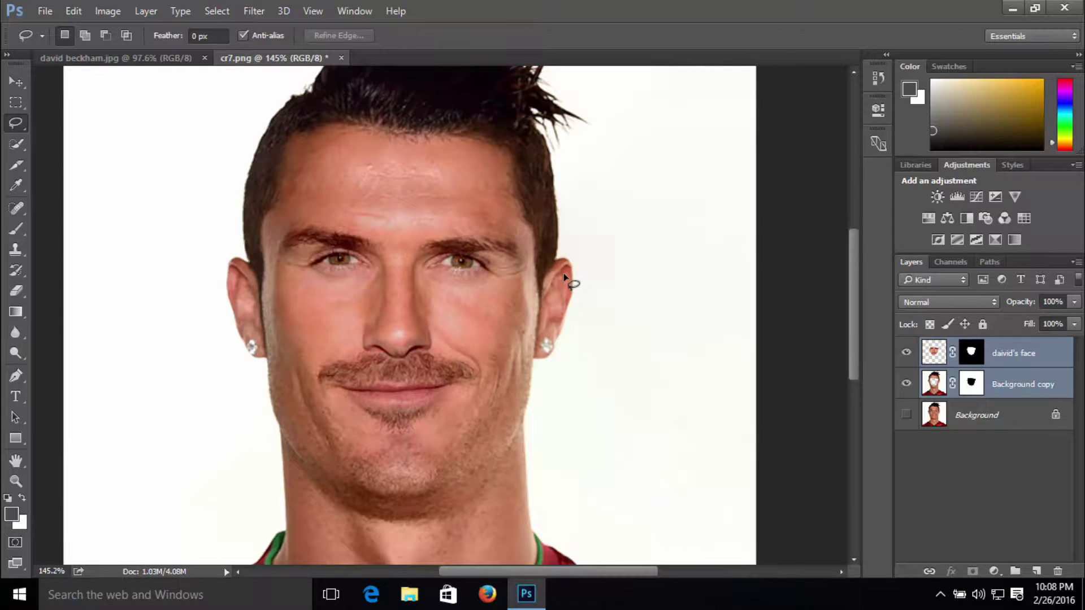
scroll(564, 273, down, 2)
scroll(564, 273, up, 1)
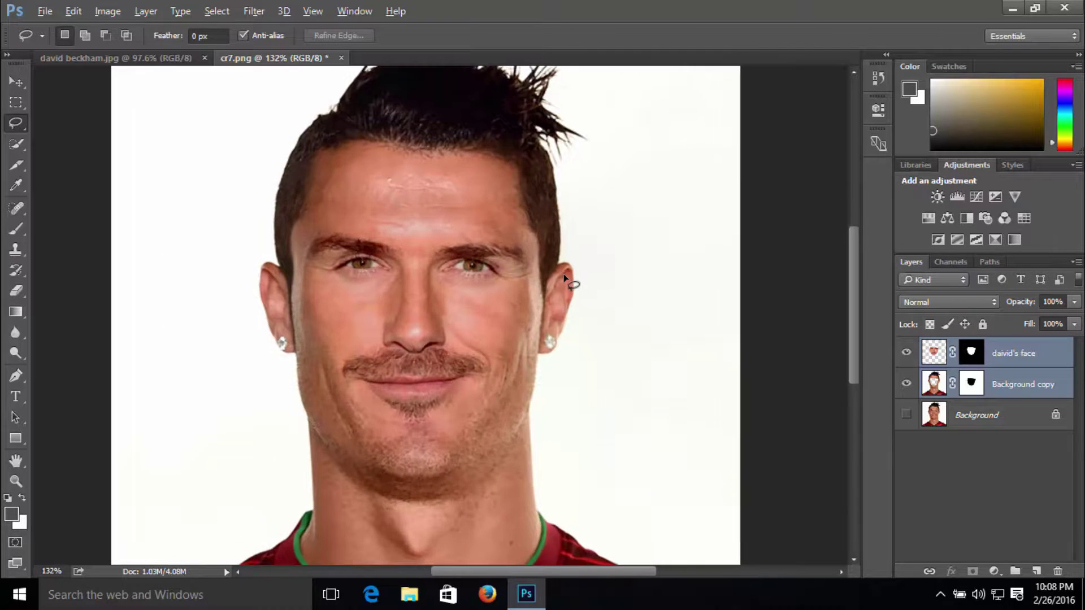
key(alt)
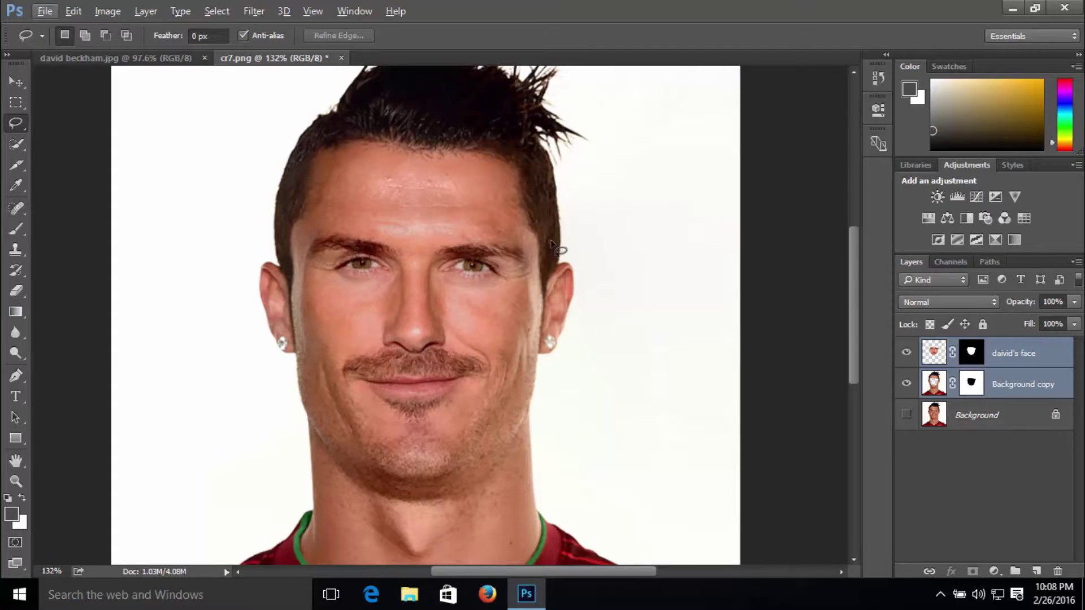